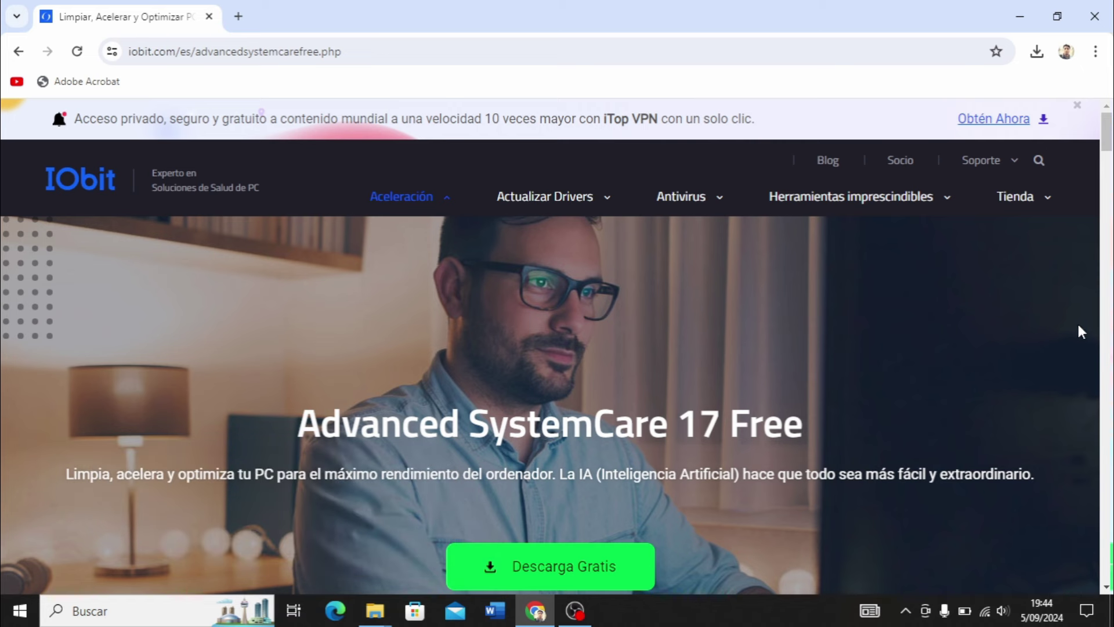
Step: Look through the Advanced SystemCare 17 Free product page, including its features and the new changes, and return to the start
drag(1104, 156, 1100, 273)
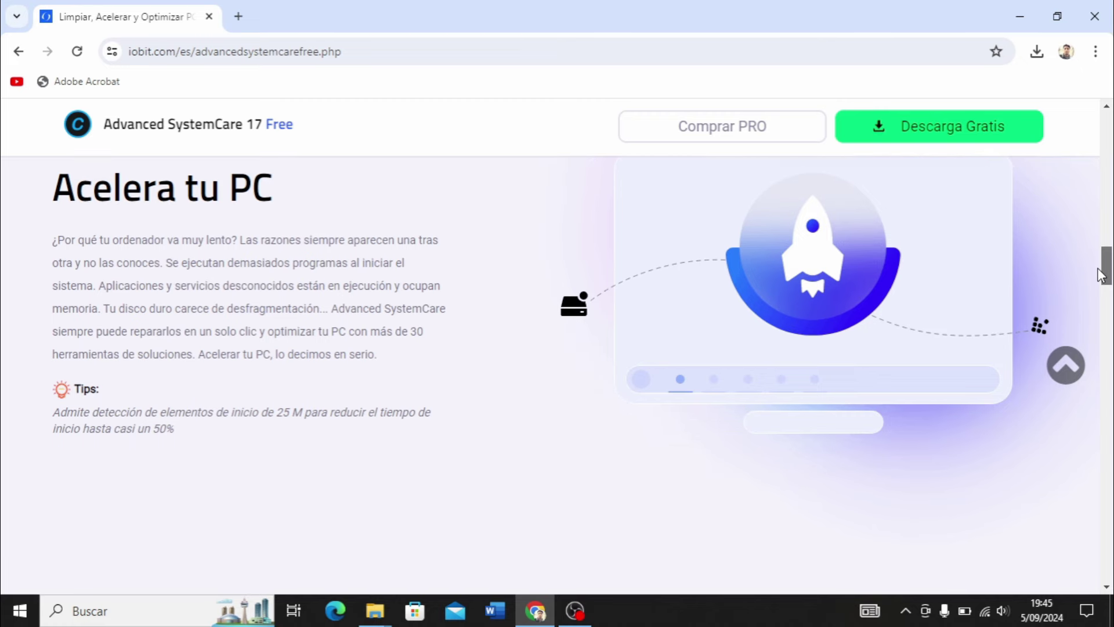
drag(1101, 273, 1092, 410)
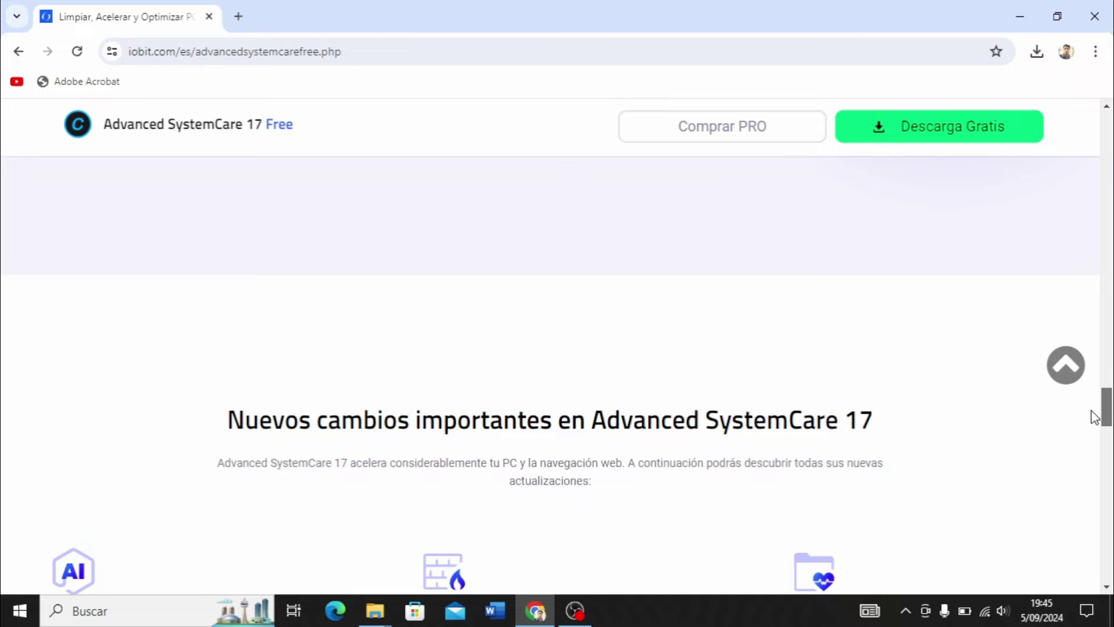
drag(1094, 417, 1109, 158)
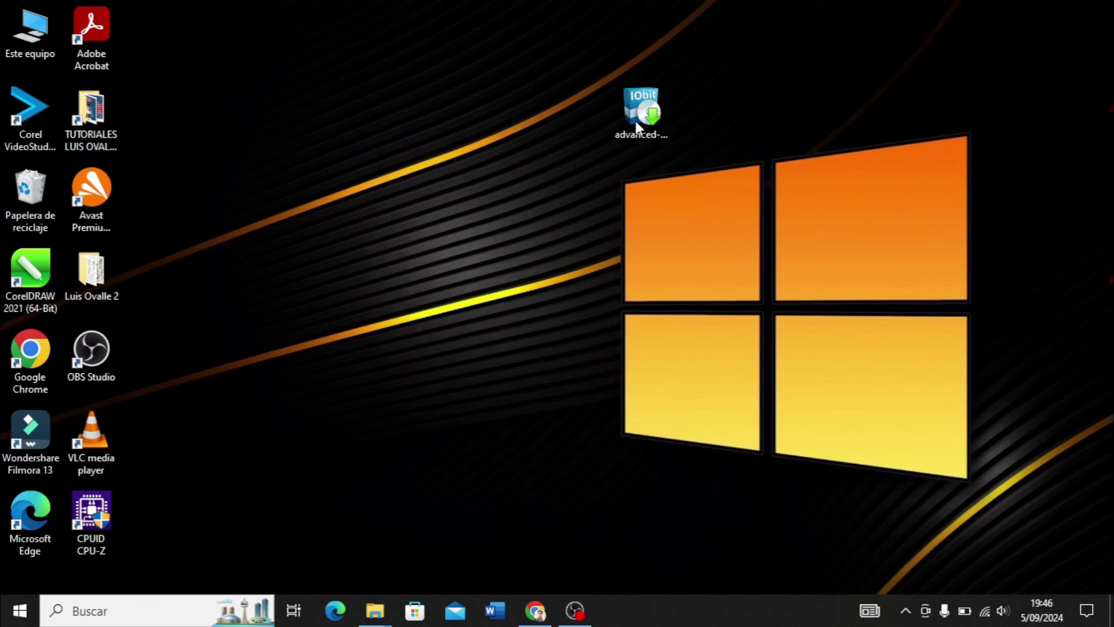
Step: Place the advanced-systemcare-setup installer next to the other desktop icons and run it as administrator
drag(636, 121, 185, 94)
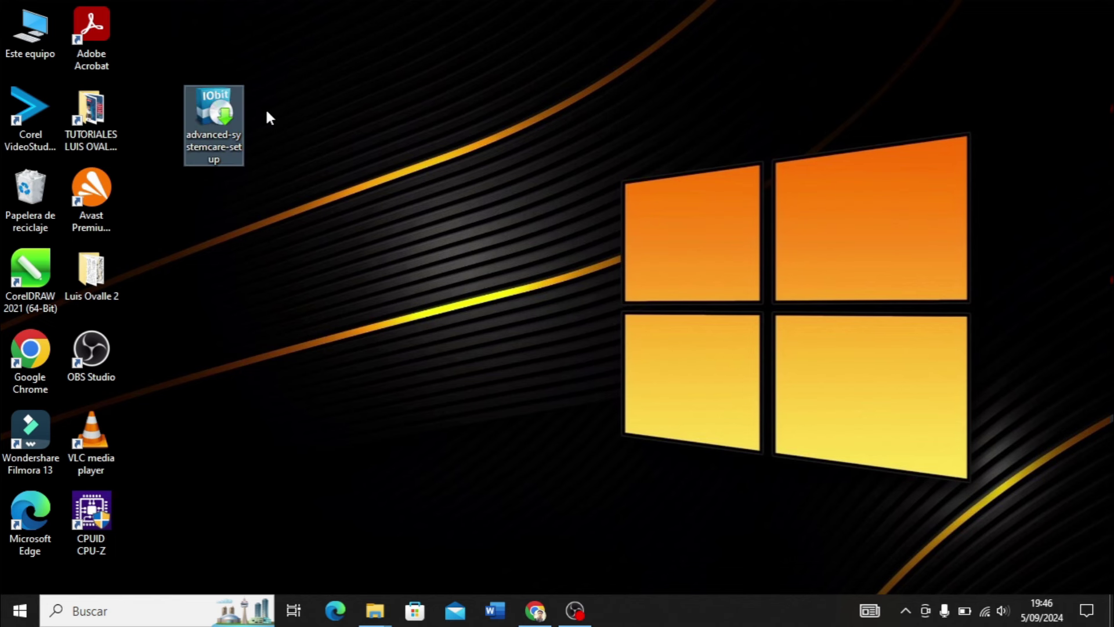
click(328, 154)
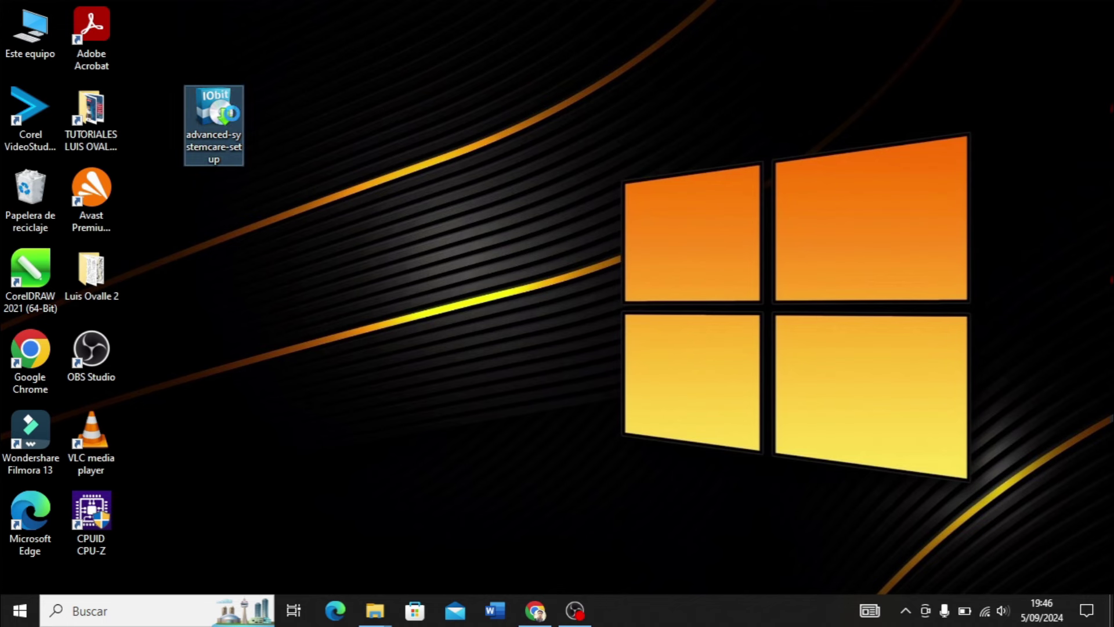
right_click(232, 114)
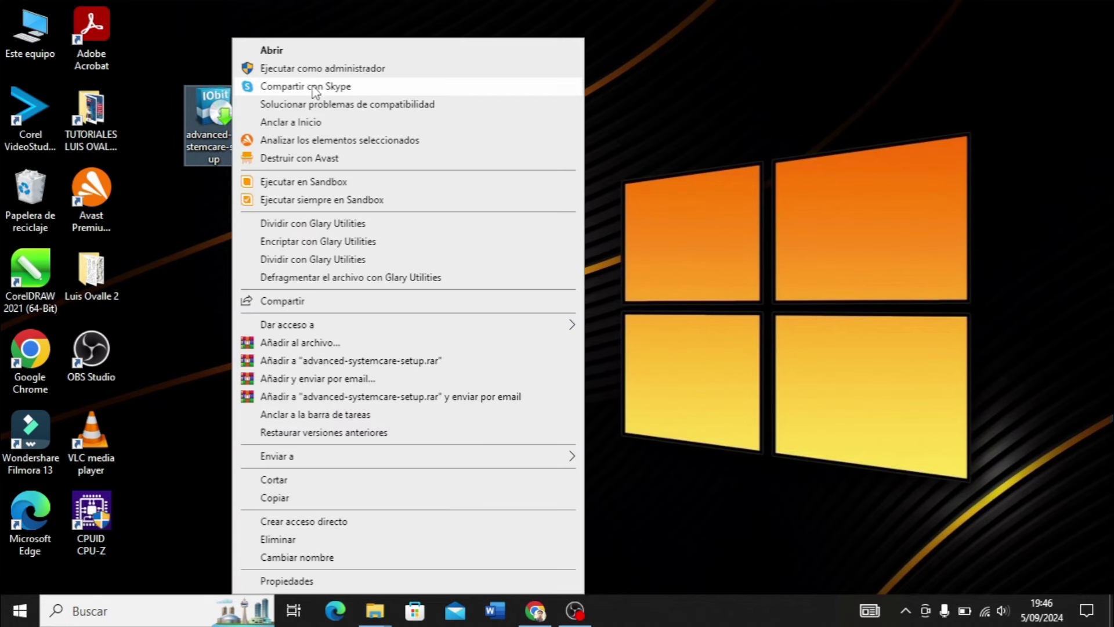
click(341, 72)
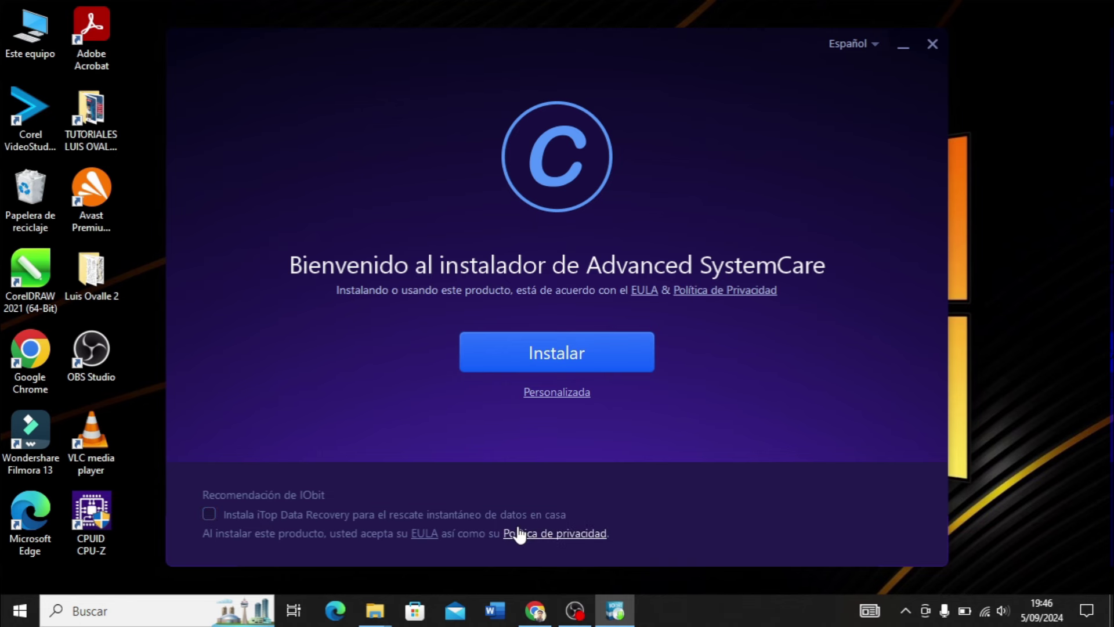
Step: Install Advanced SystemCare, declining the iTop PDF offer and the IObit newsletter subscription, and finish the setup
click(594, 358)
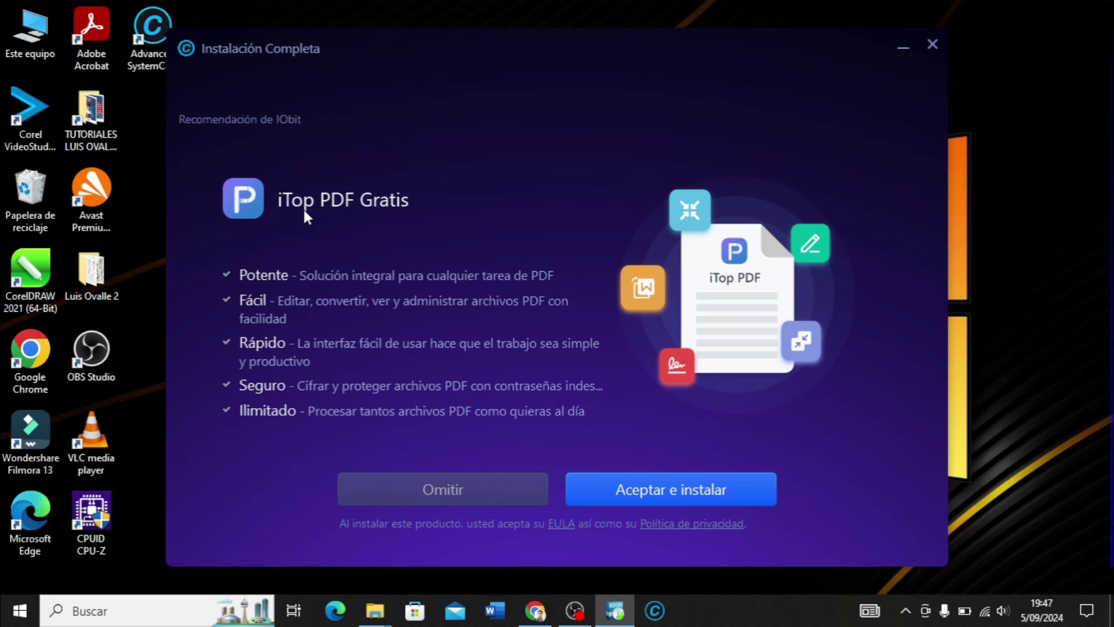
click(454, 498)
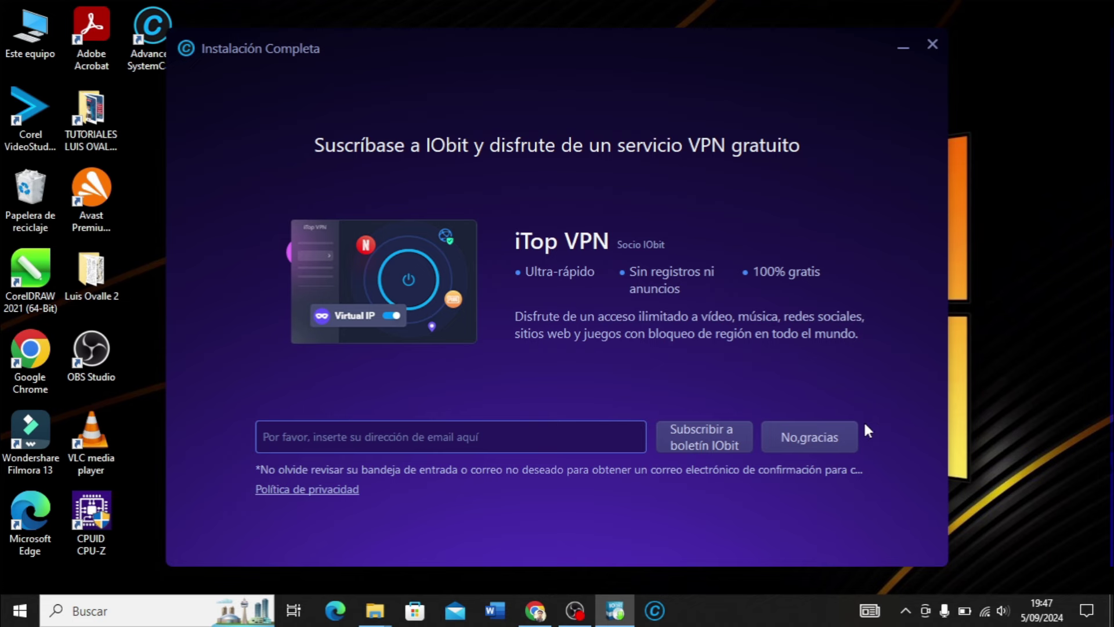
click(813, 433)
click(580, 405)
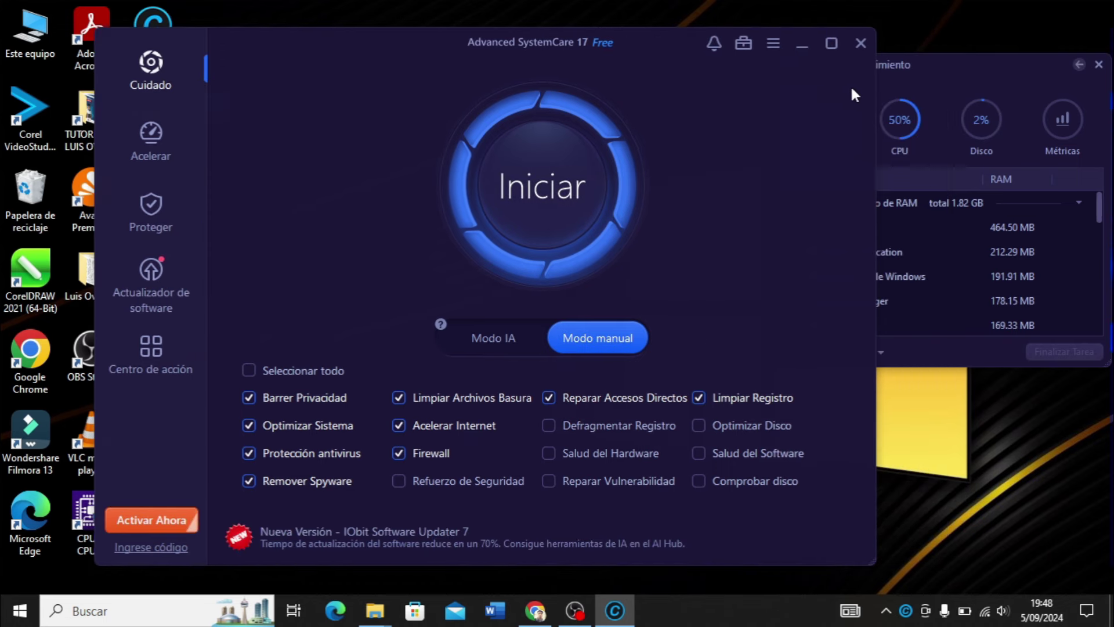
Step: Minimize the main window, collapse the performance monitor to its compact widget and move it nearer the desktop's upper-right corner
click(798, 42)
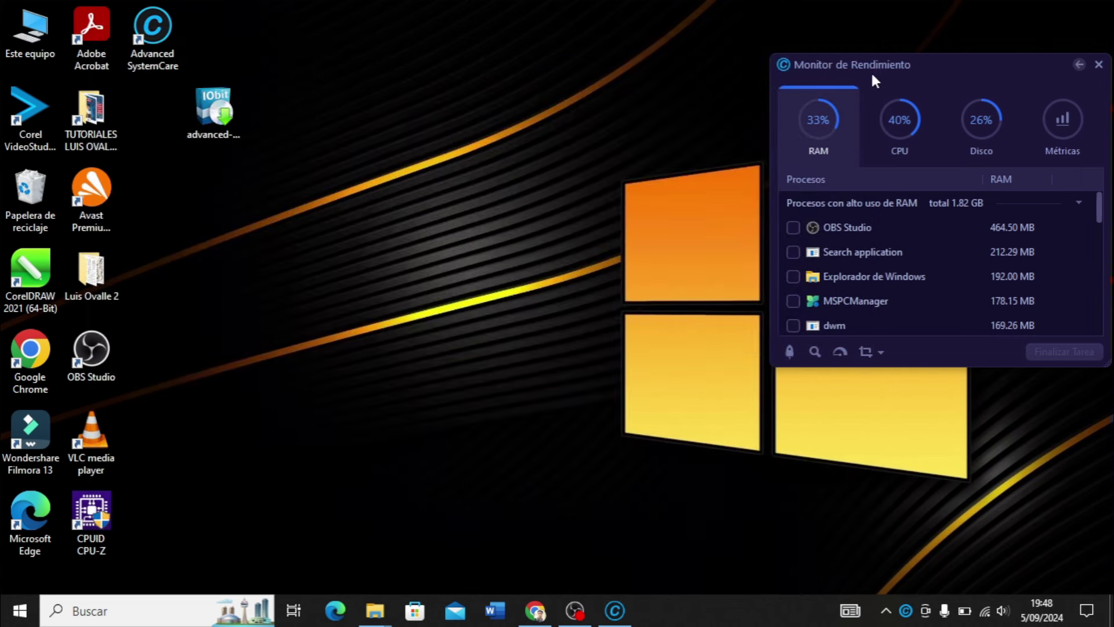
click(1078, 66)
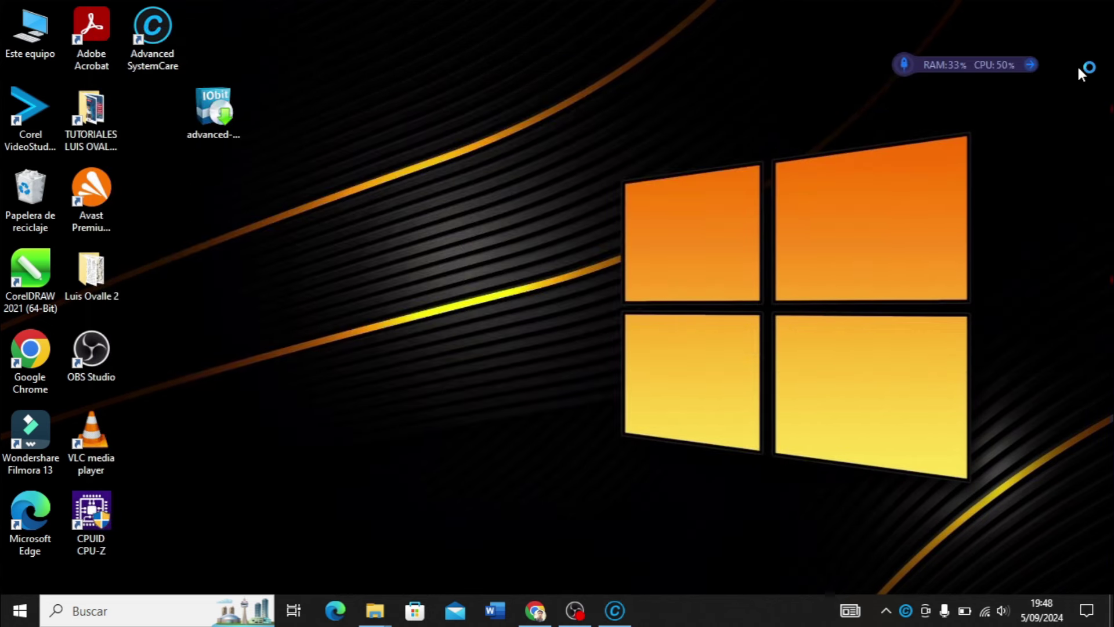
drag(982, 63, 1028, 44)
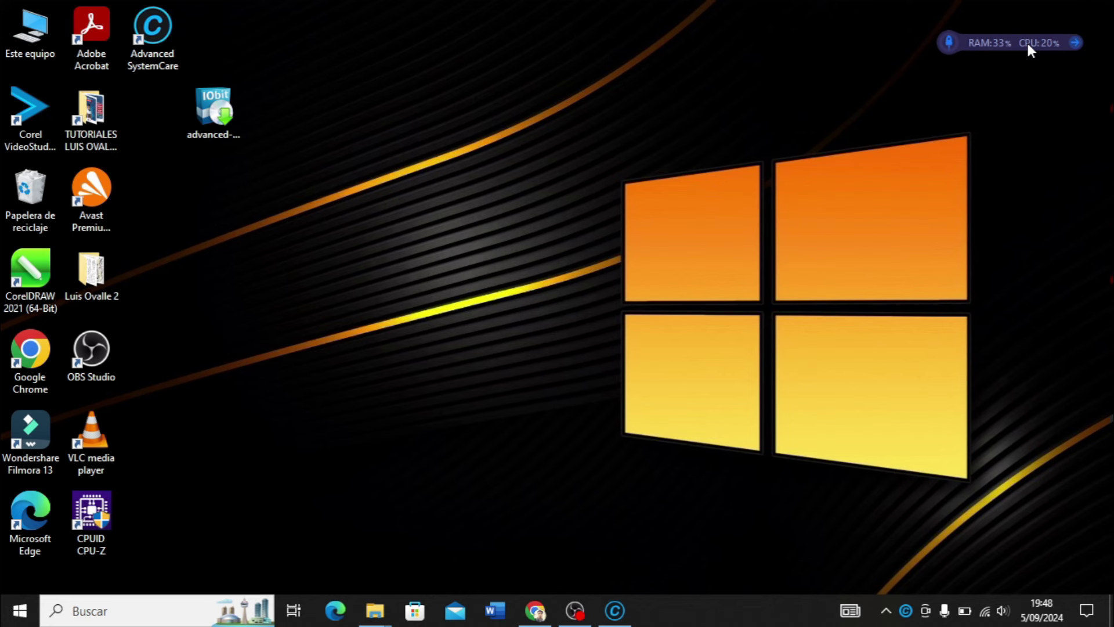
Step: Free up RAM from the compact widget and check the expanded performance monitor before collapsing it again
click(950, 47)
click(1075, 43)
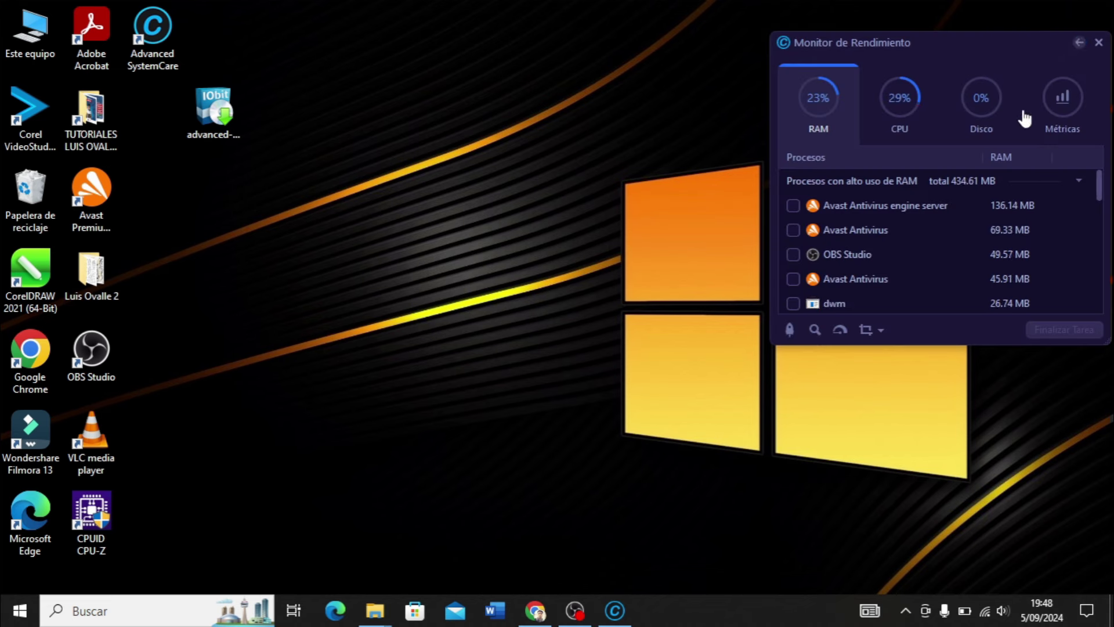
click(1079, 43)
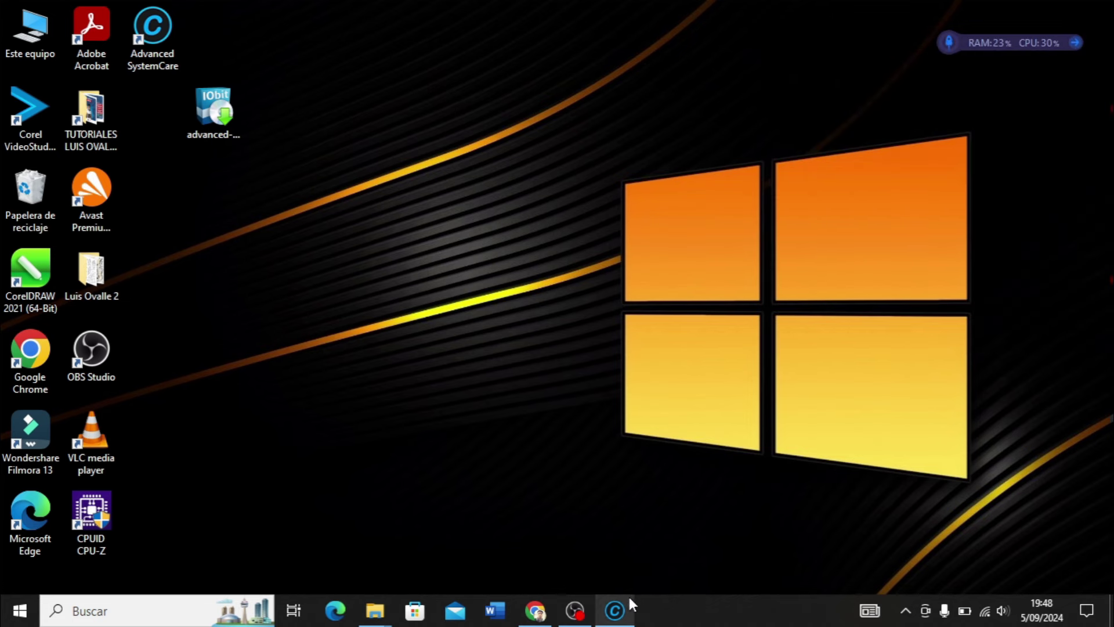
Step: Restore the Advanced SystemCare window and shift it slightly towards the middle of the desktop
click(605, 623)
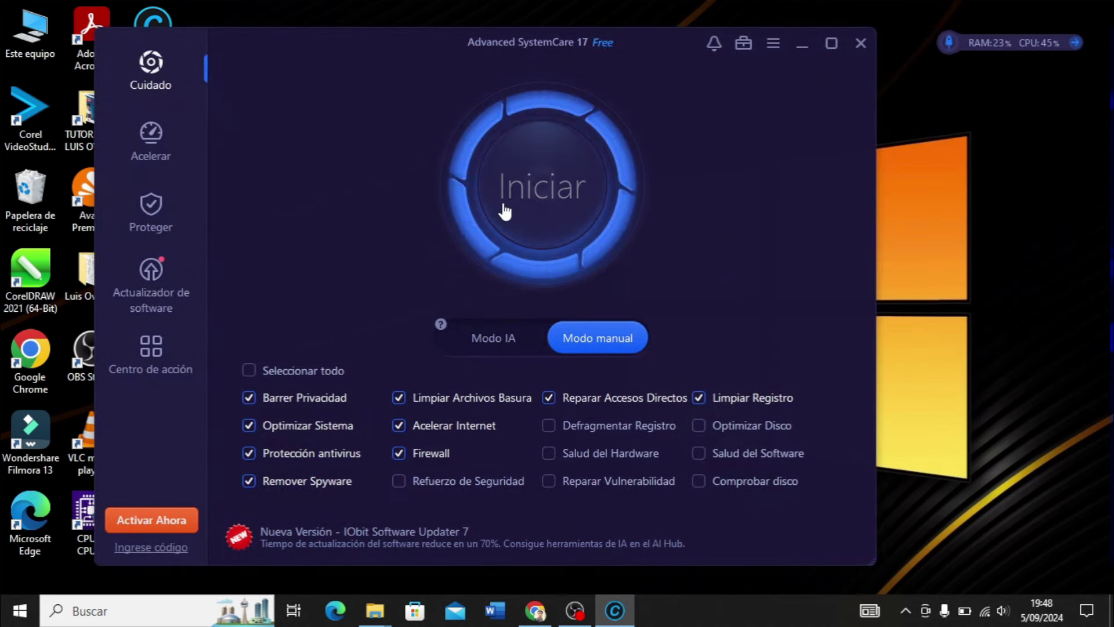
drag(393, 61, 438, 65)
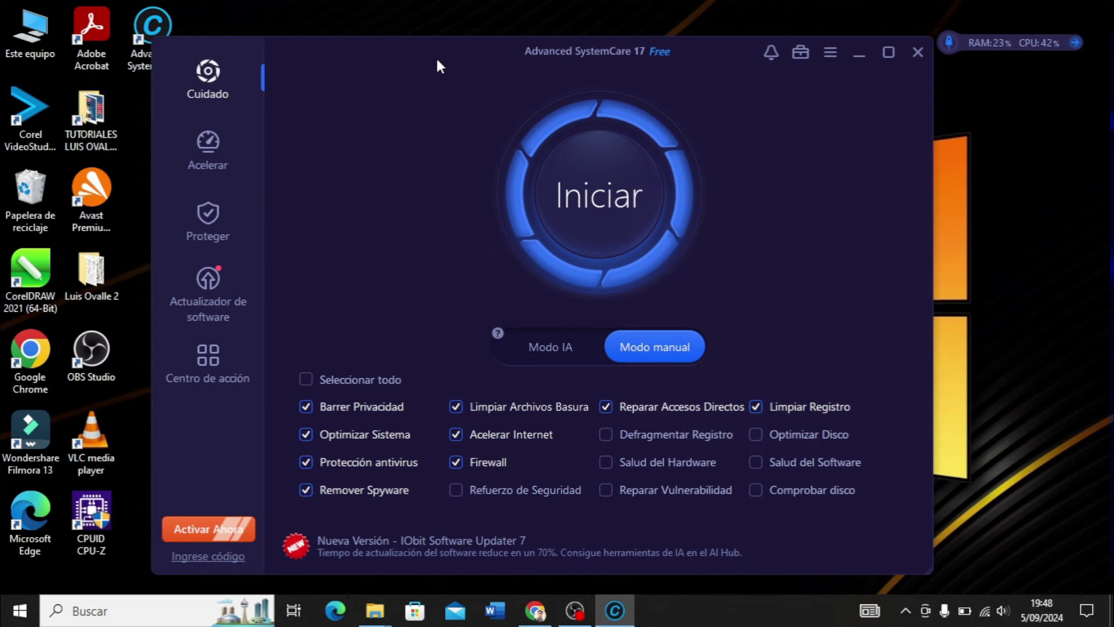
Step: Preview AI mode, return to manual mode, and switch the Defragmentar Registro check on and off again
click(550, 348)
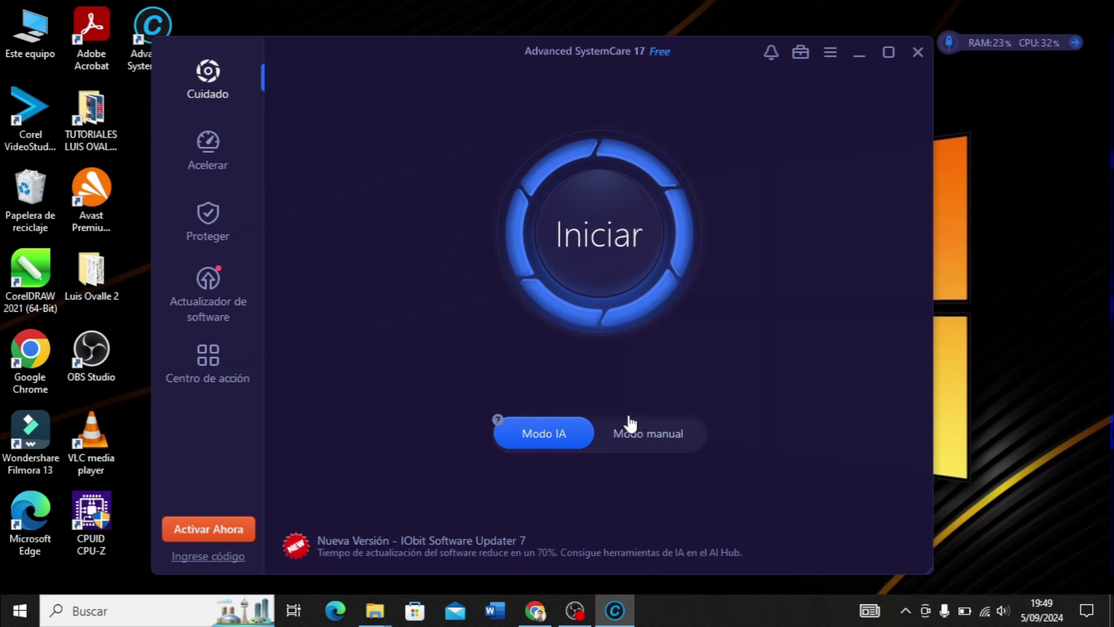
click(638, 436)
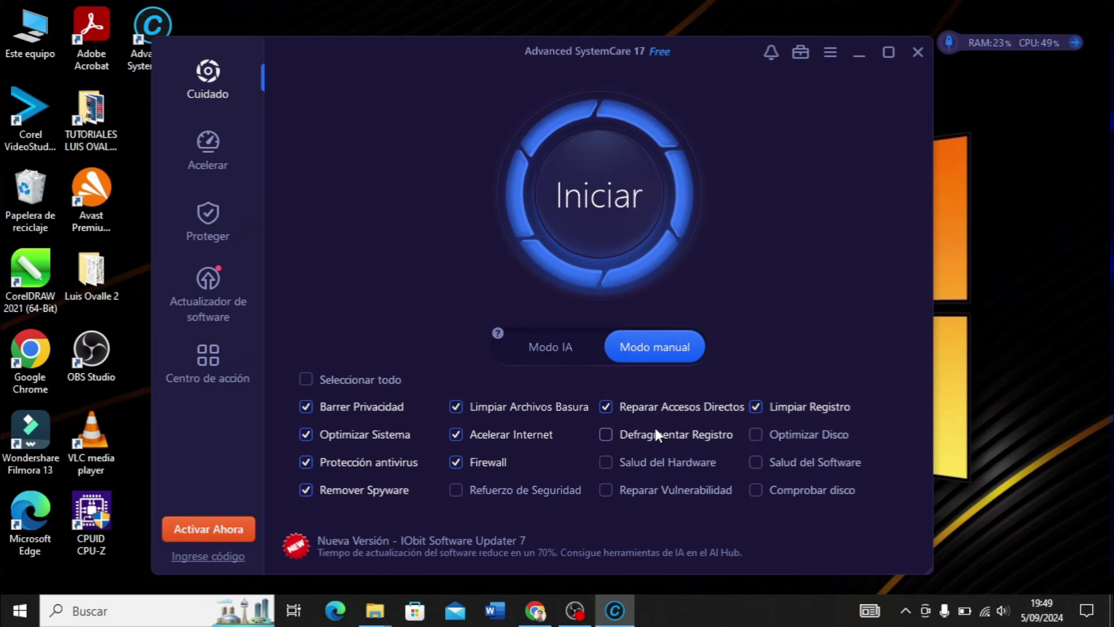
click(604, 438)
click(607, 434)
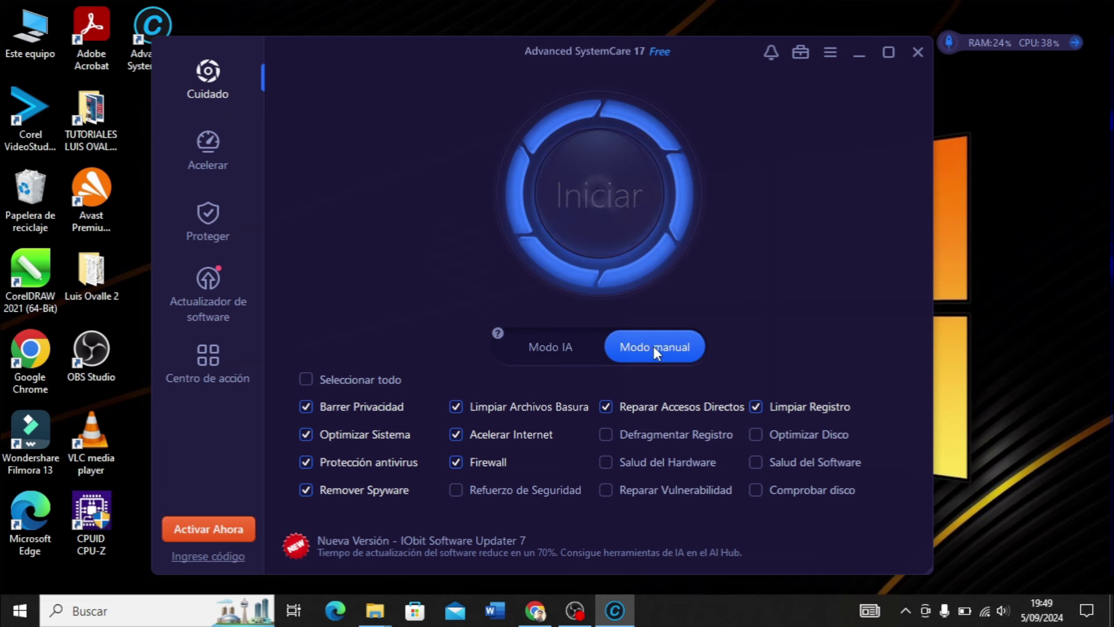
Step: Scan the PC in manual mode with the preselected checks and repair the items found, leaving automatic fixing off
click(599, 194)
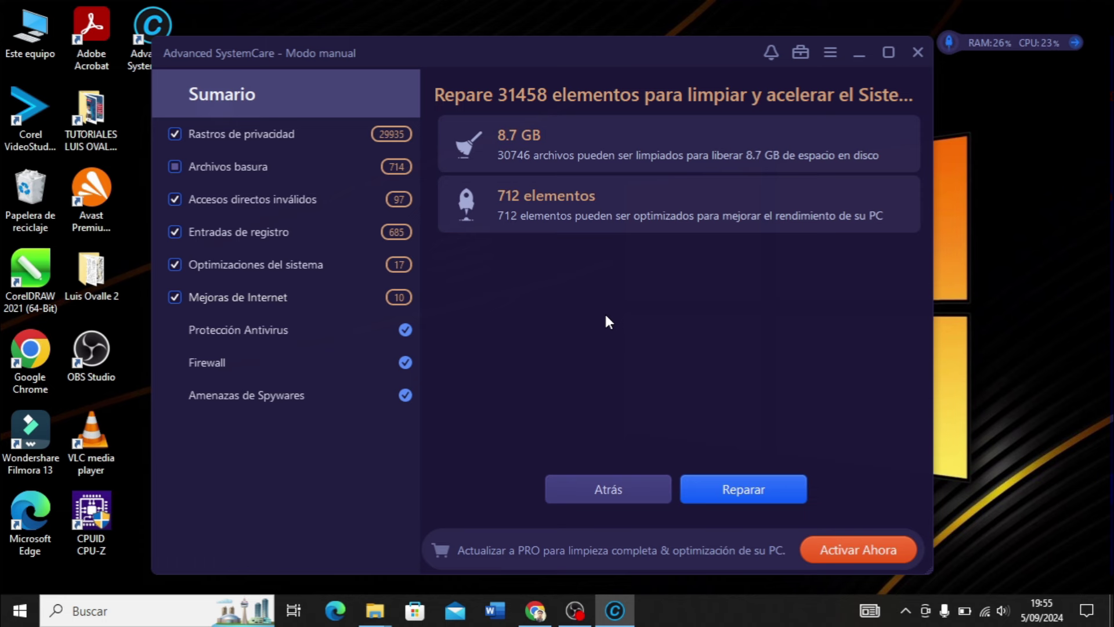
click(750, 494)
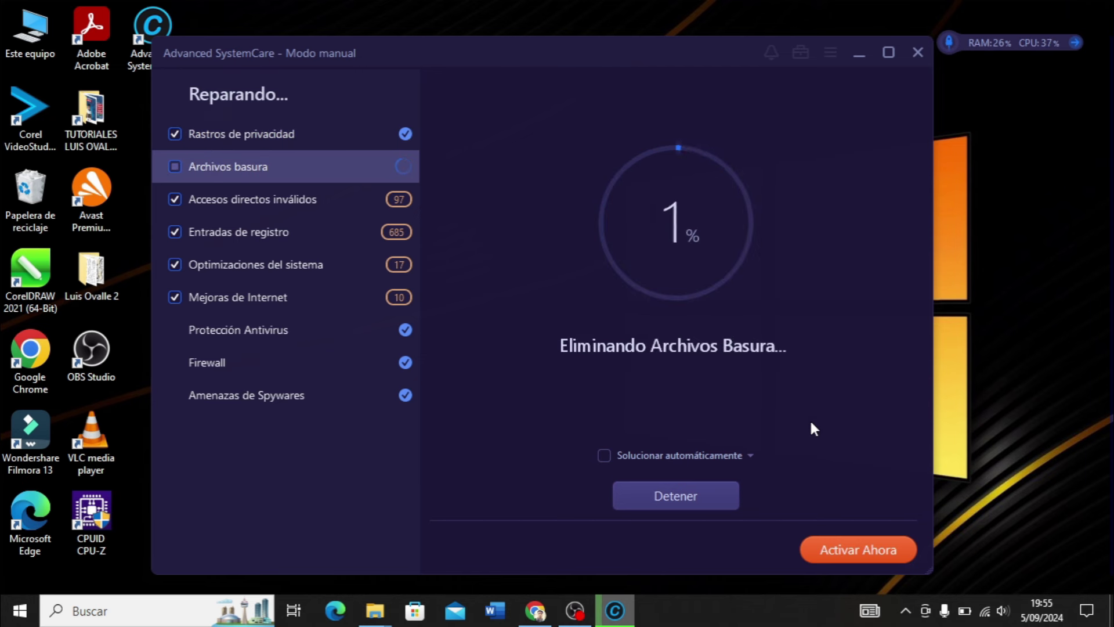
click(749, 455)
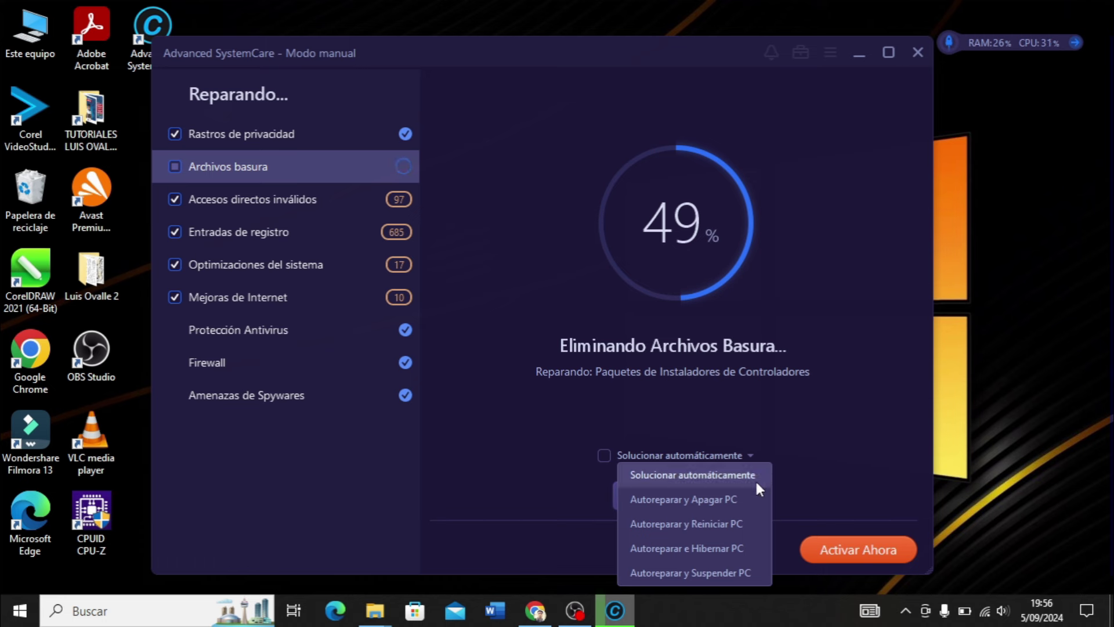
click(873, 451)
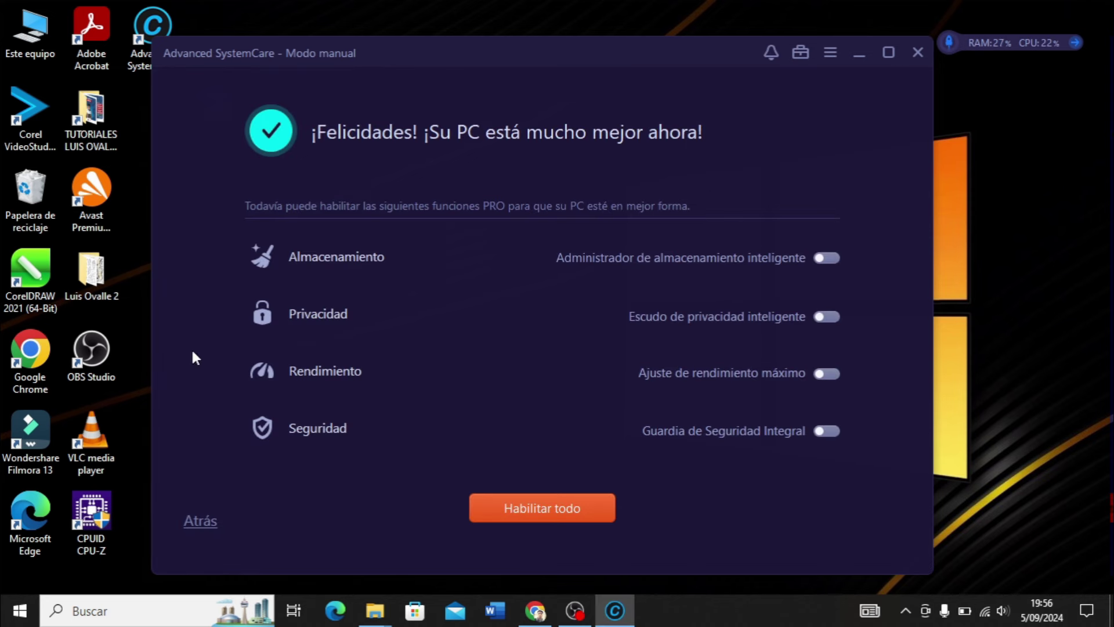
Step: Return from the PRO feature offer to the repair summary and finish the manual care session
click(202, 528)
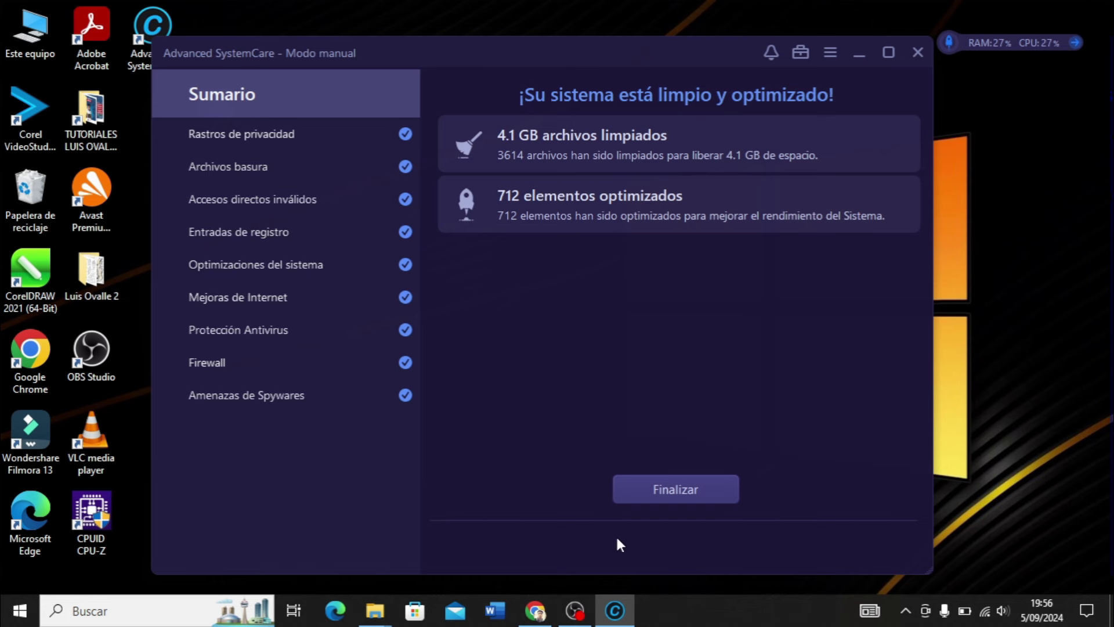
click(710, 489)
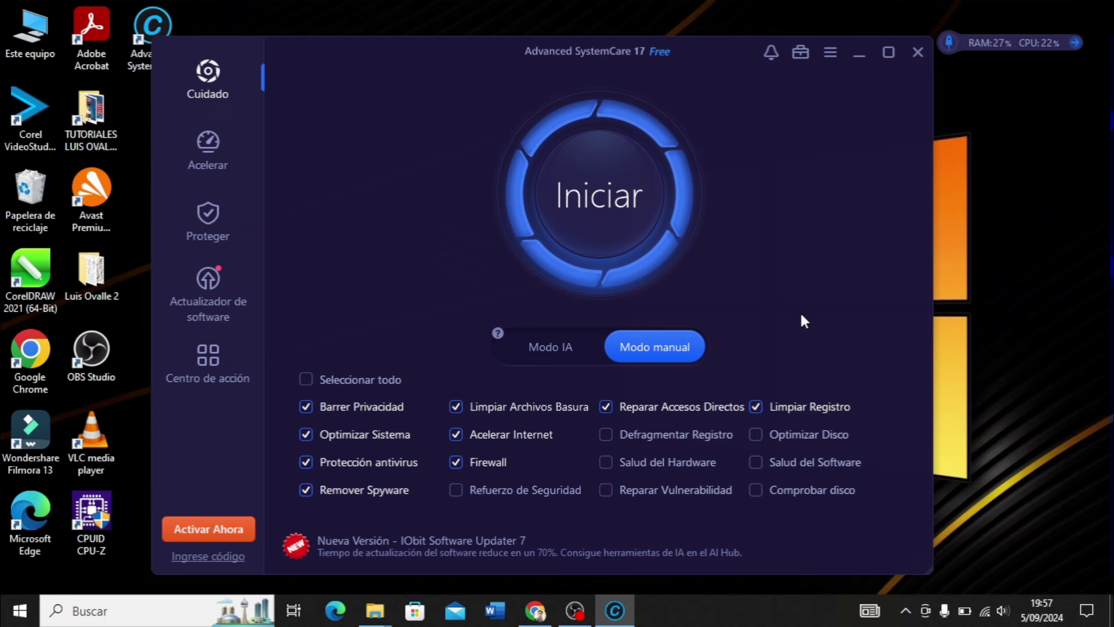
Step: Look over the acceleration tools, the protection settings and the recommended programs in the action center
click(224, 158)
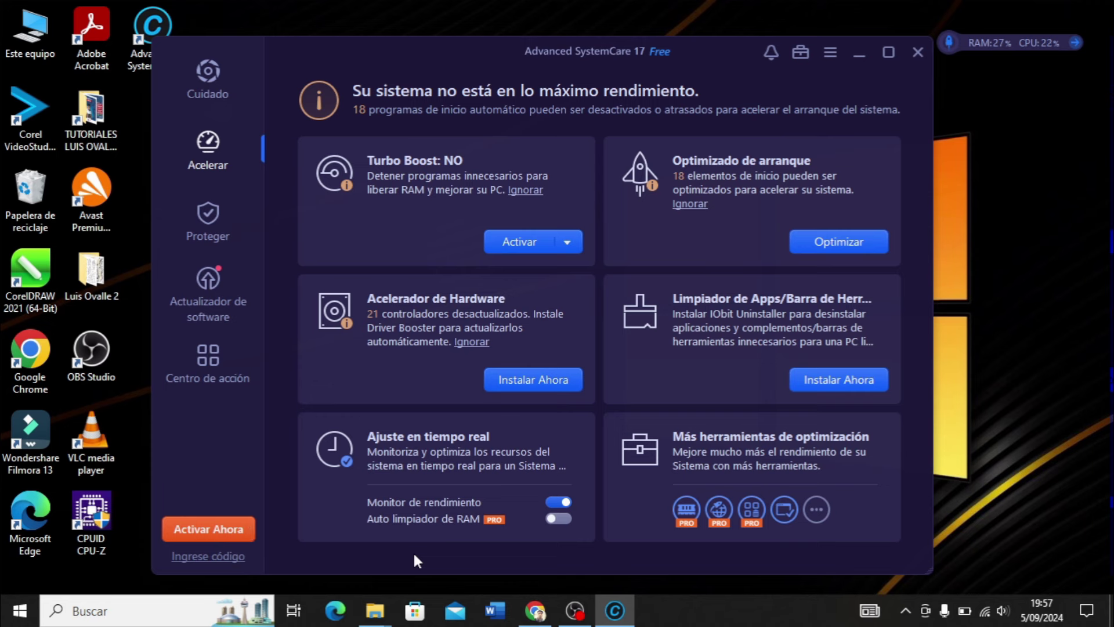
click(225, 237)
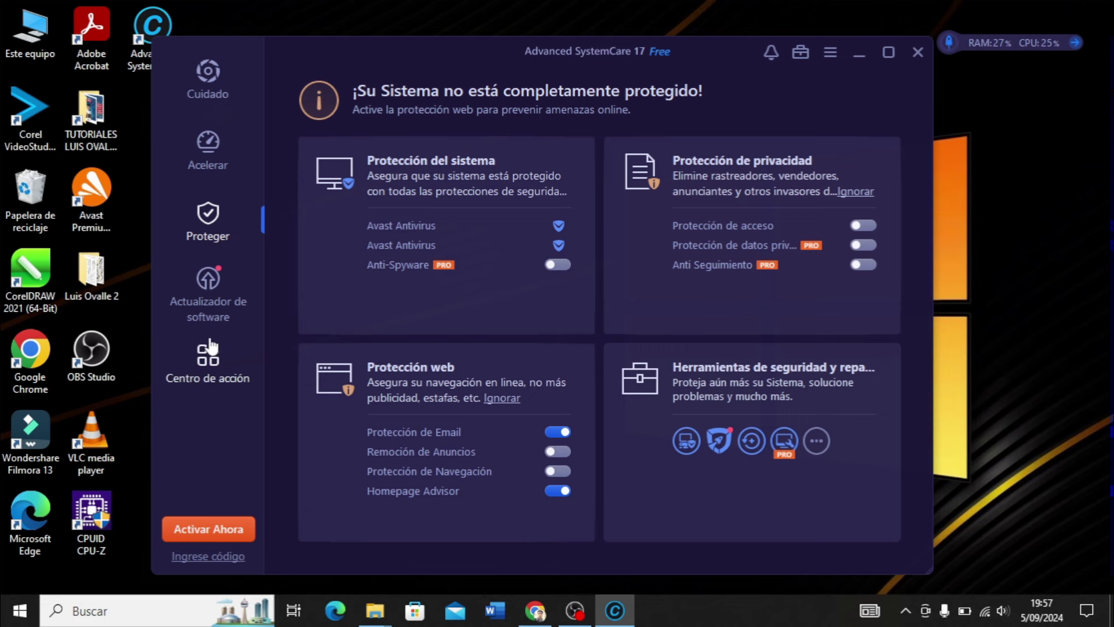
click(208, 359)
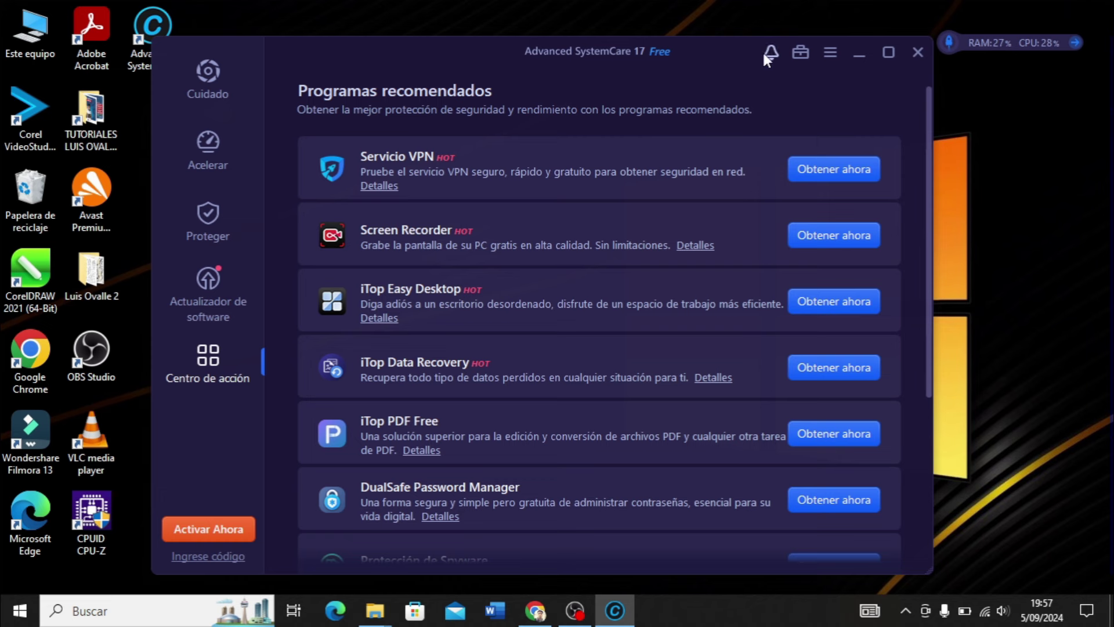
Step: Try the Claro skin on the interface and switch back to the Oscuro skin
click(830, 55)
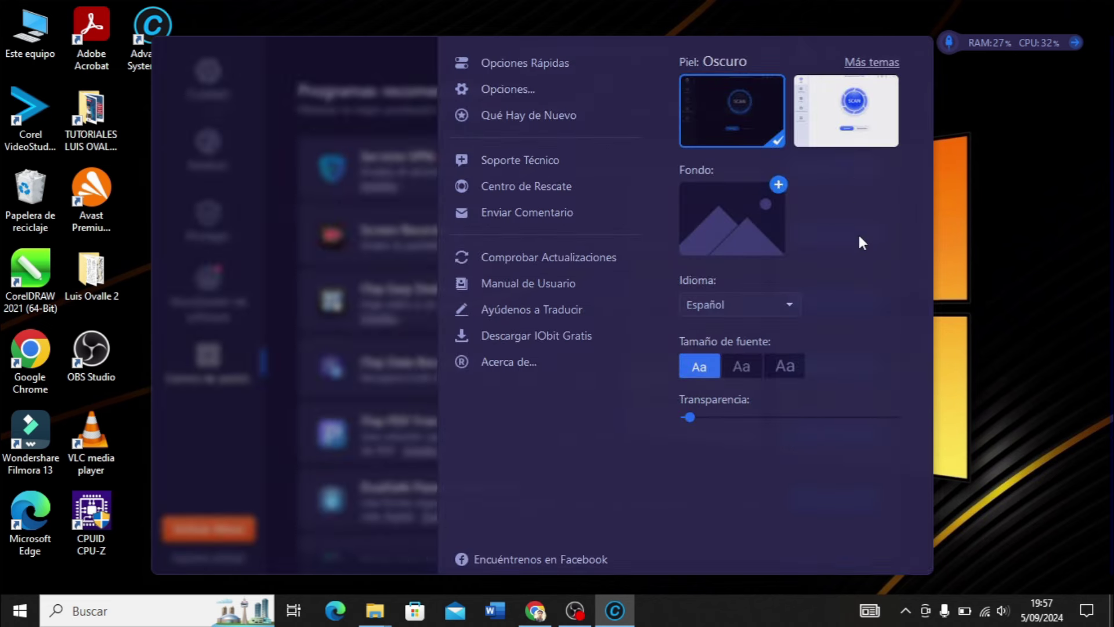
click(841, 124)
click(378, 66)
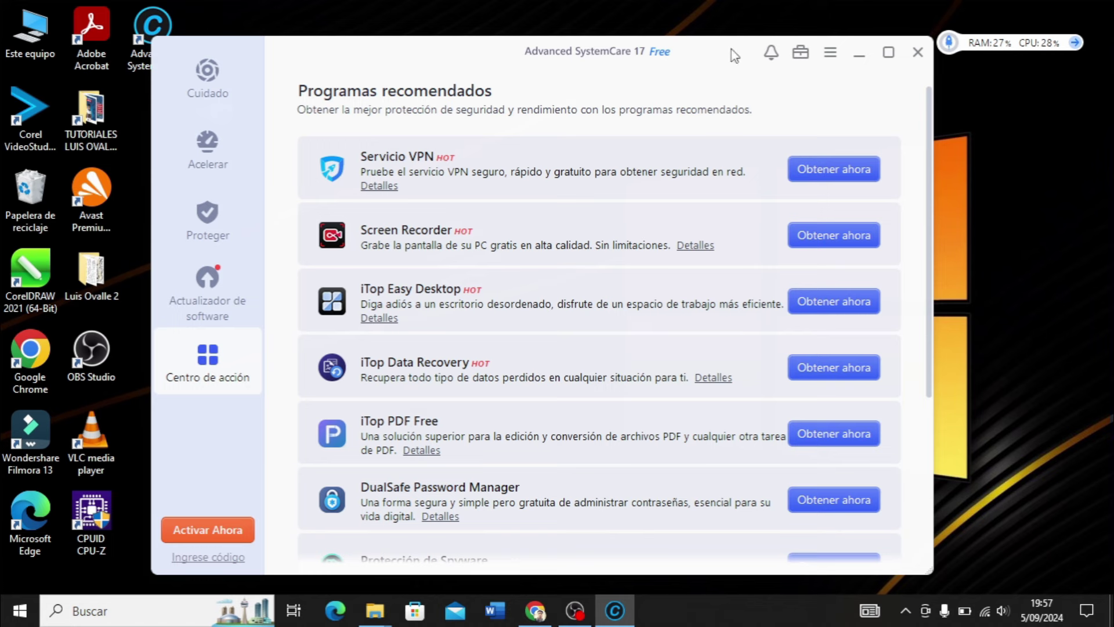
click(831, 52)
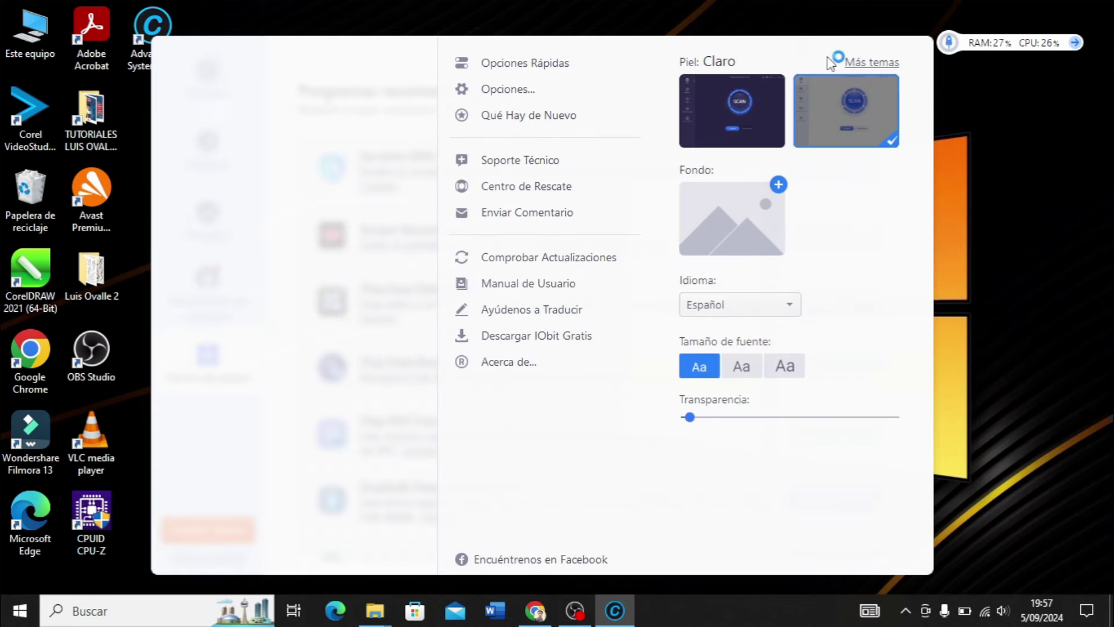
click(715, 106)
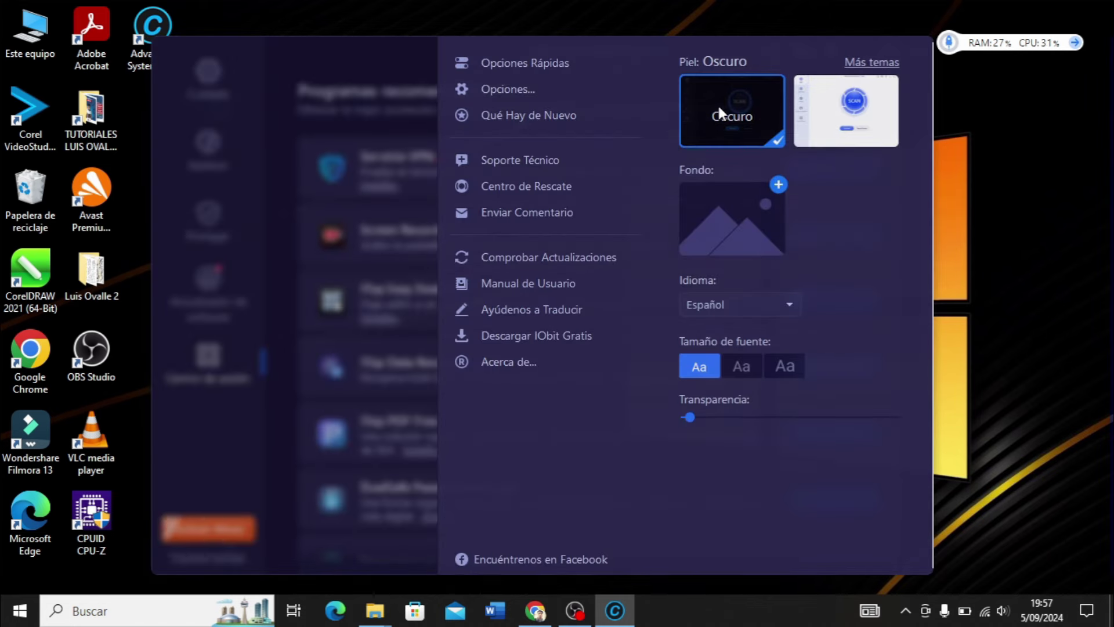
click(413, 70)
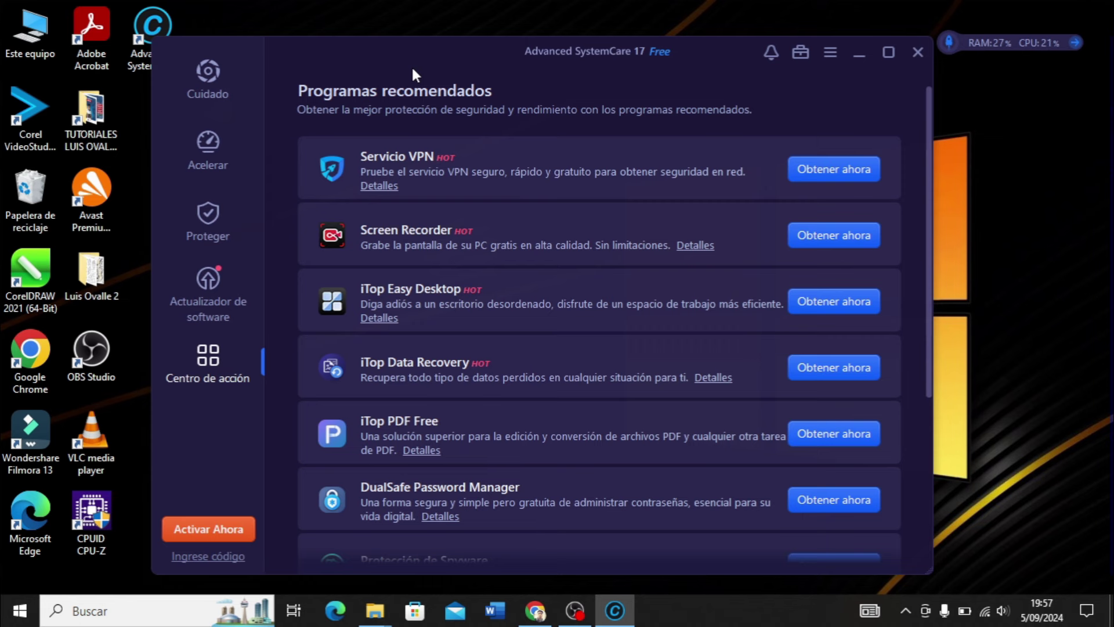
Step: Return to the care section, select AI mode and start its system scan
click(208, 76)
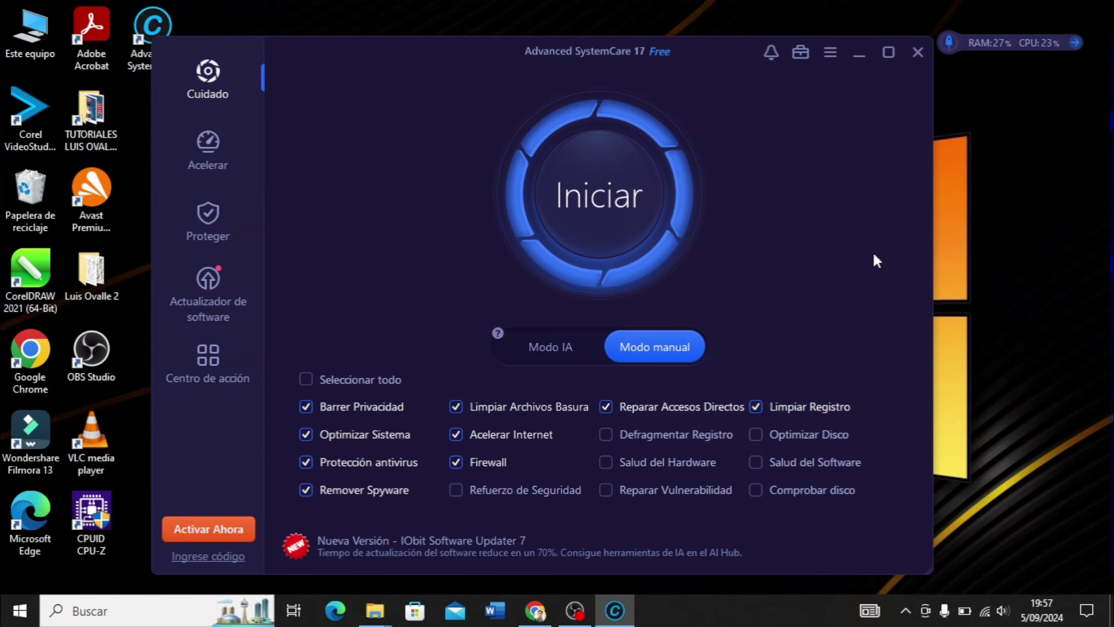
click(542, 347)
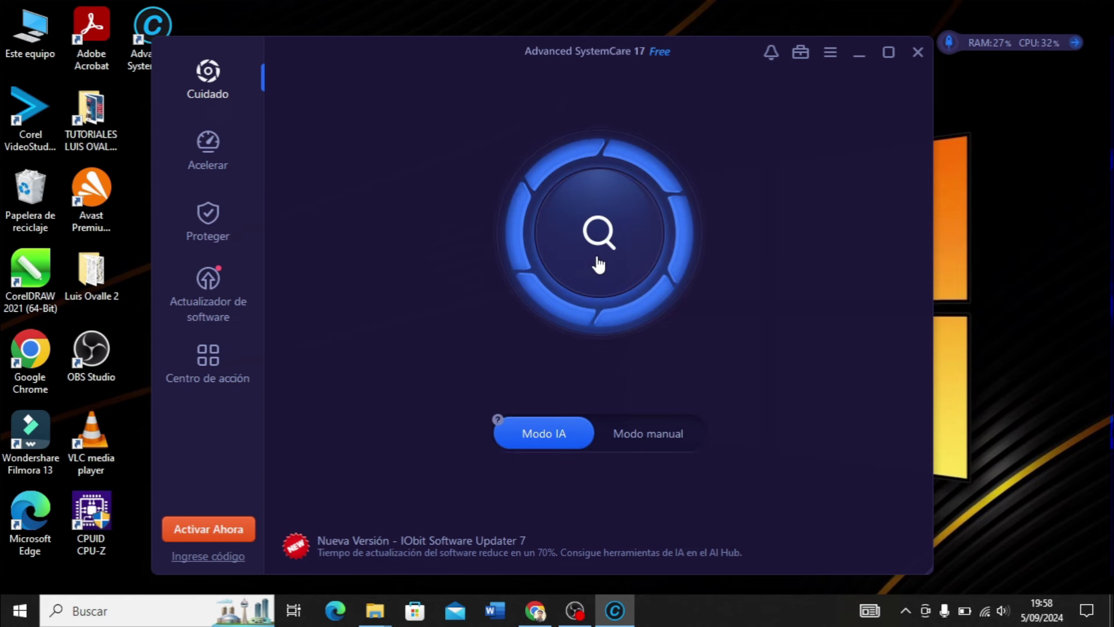
click(598, 259)
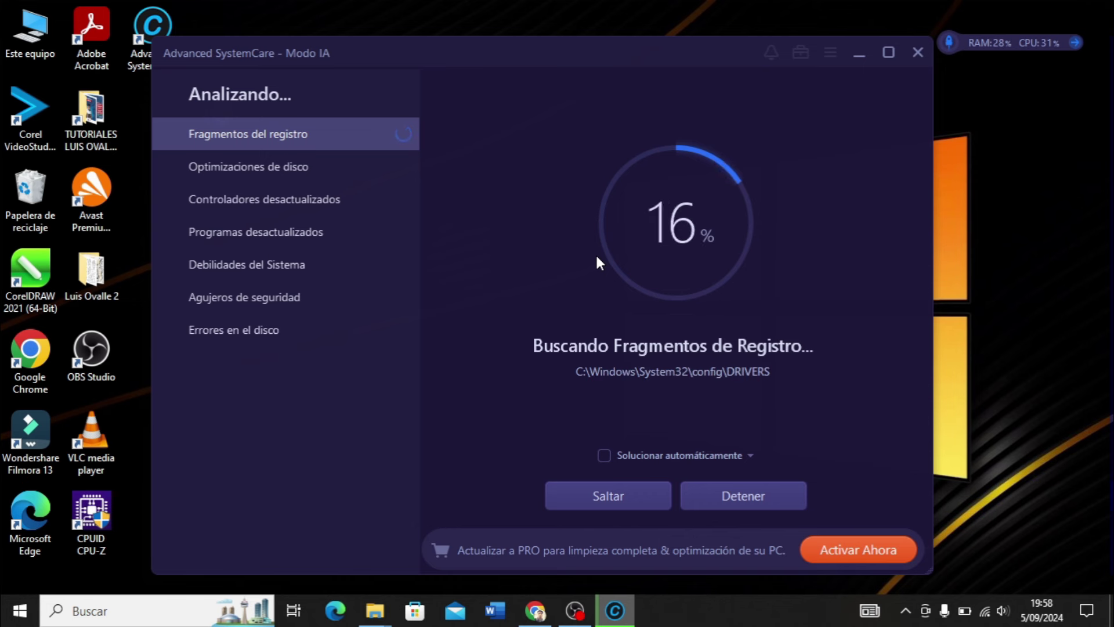